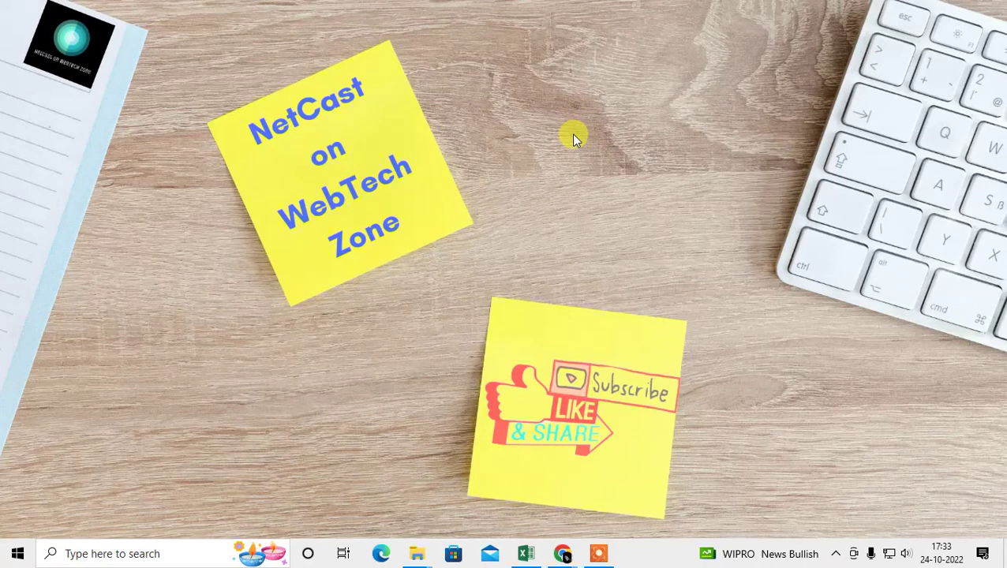
Refresh the Windows desktop from its right-click menu.
right_click(521, 90)
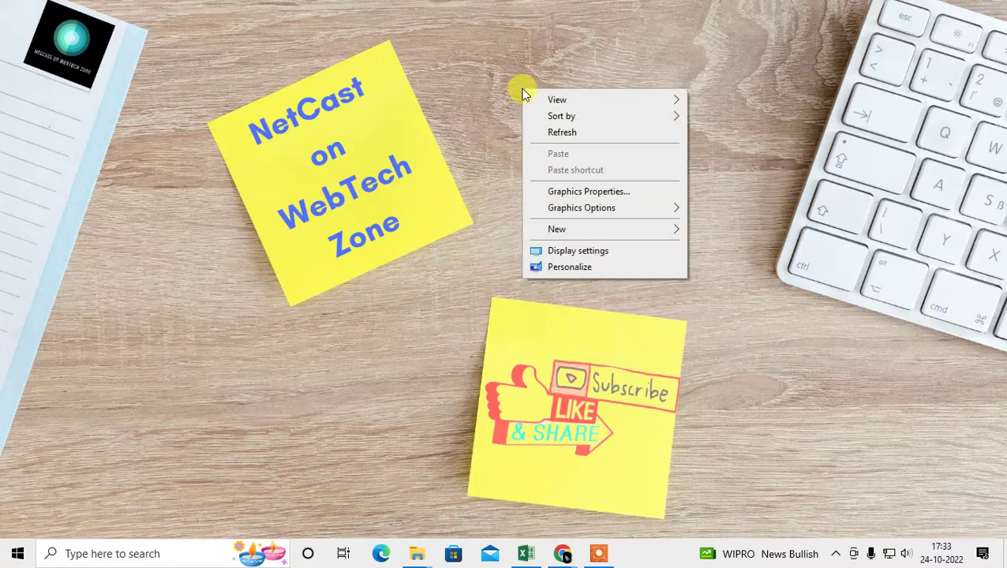
left_click(587, 131)
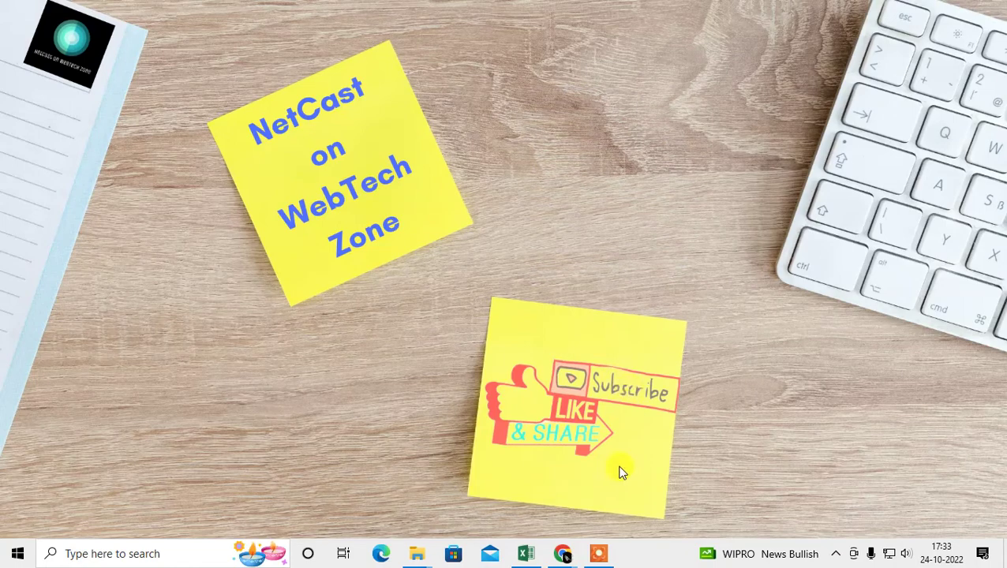
Bring up the New Tab Chrome window and confirm About Chrome reports version 106.0.5249.119.
mouse_move(561, 556)
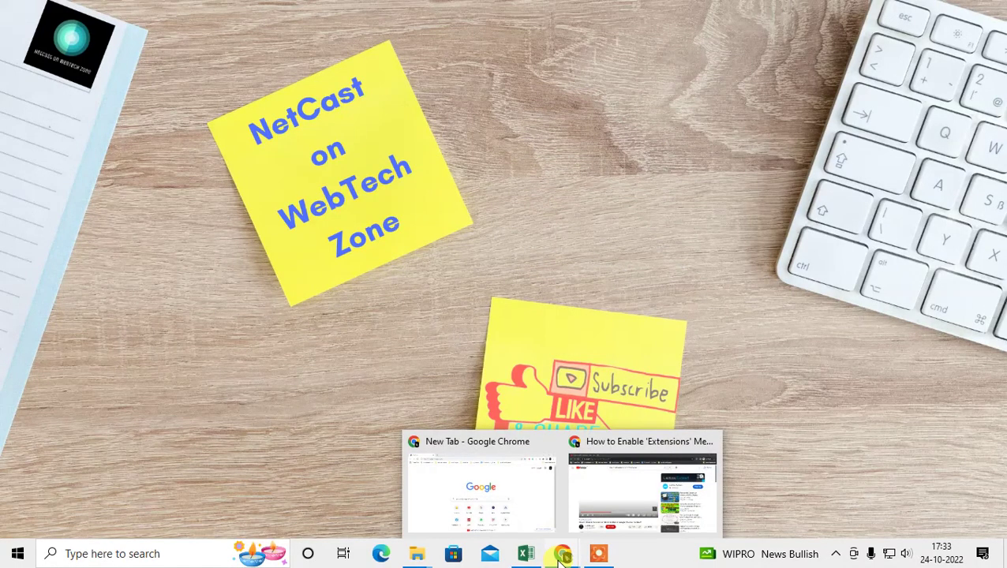
left_click(506, 490)
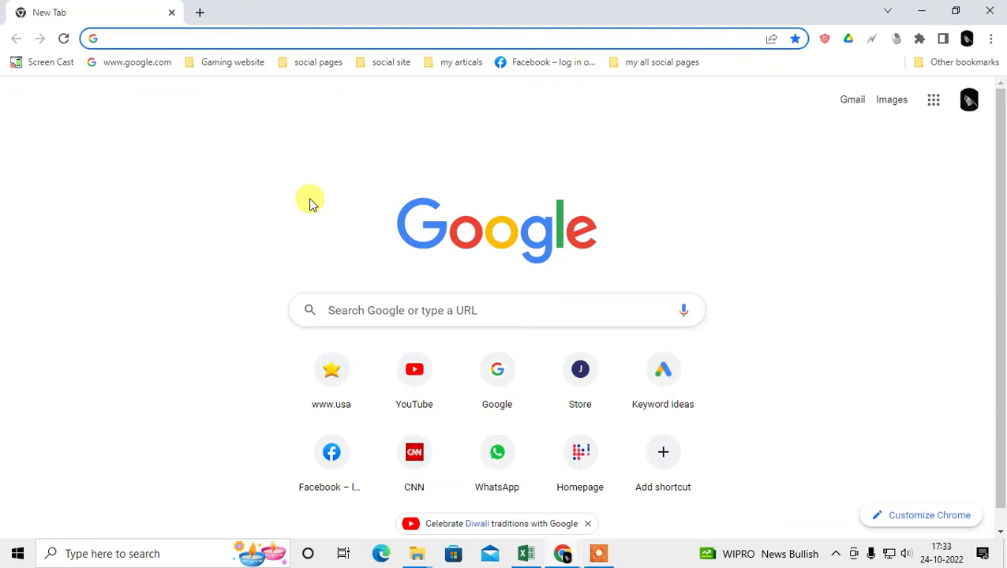
left_click(990, 43)
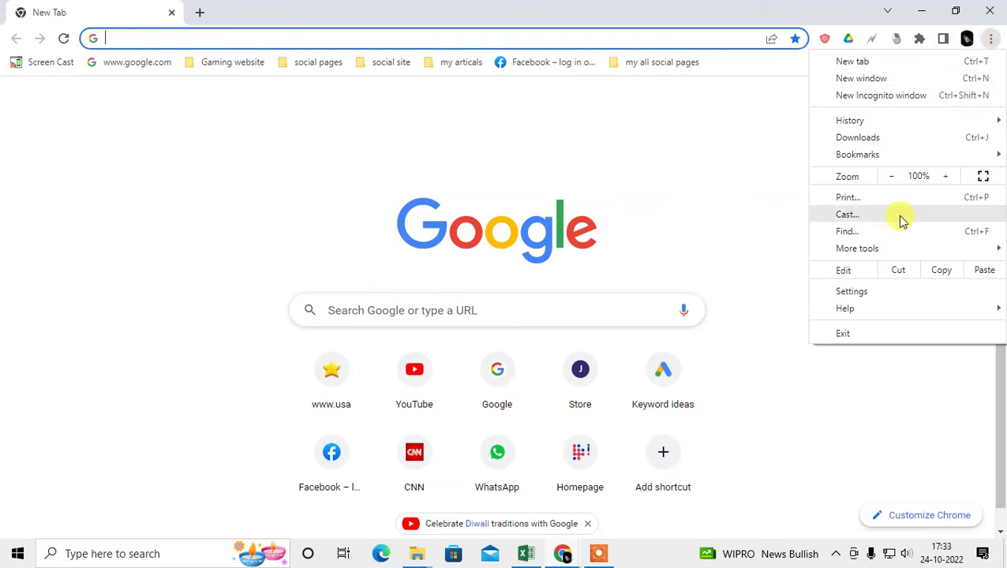
mouse_move(849, 316)
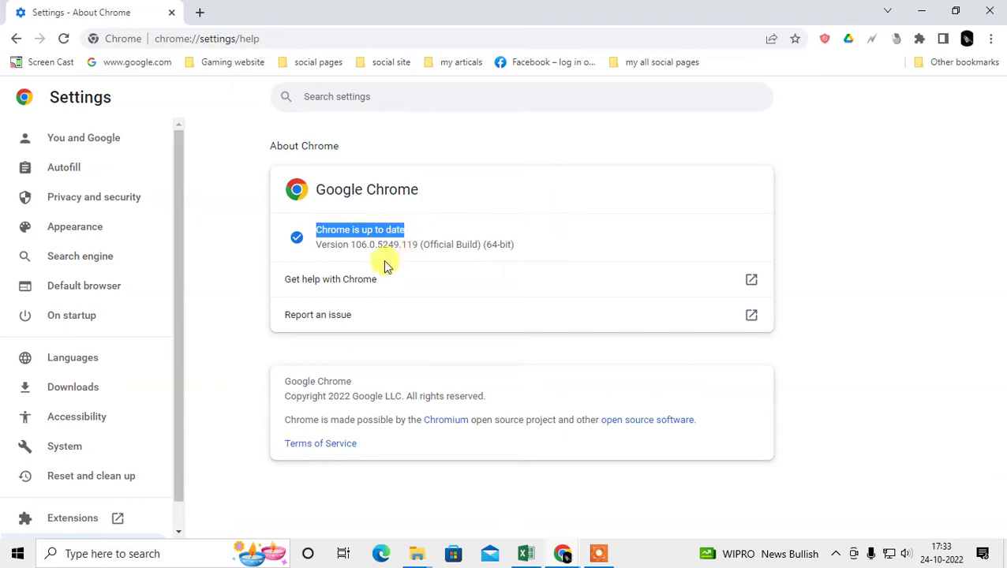
left_click(409, 245)
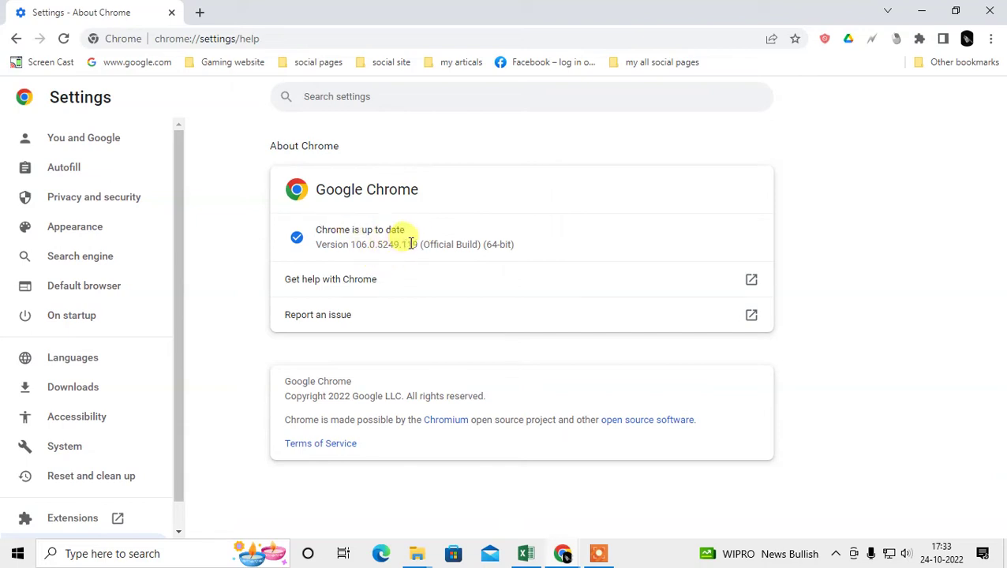
In a new tab, unpin Application Launcher For Drive, Autofill, BlockSite and Superior allow copy.
left_click(201, 13)
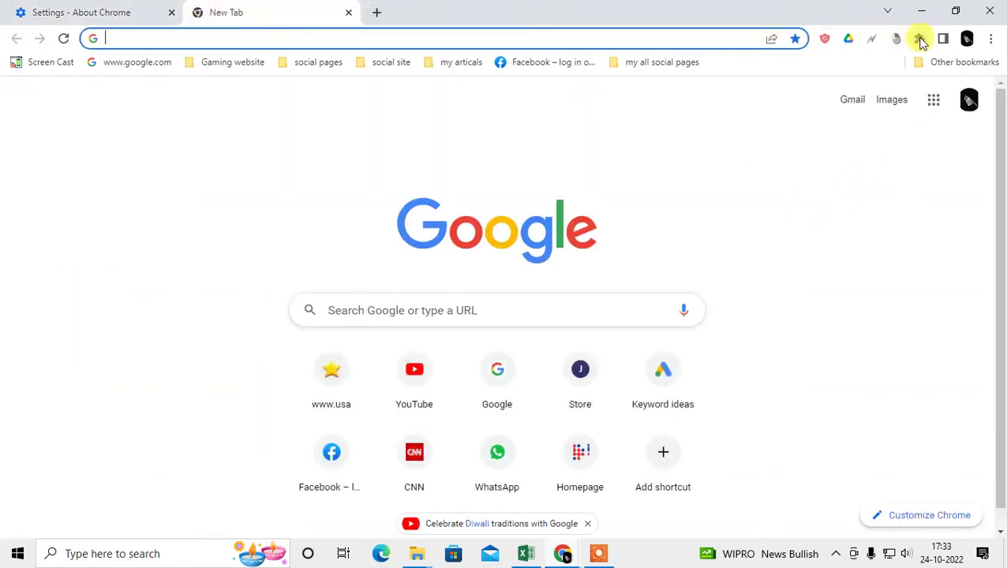
left_click(919, 40)
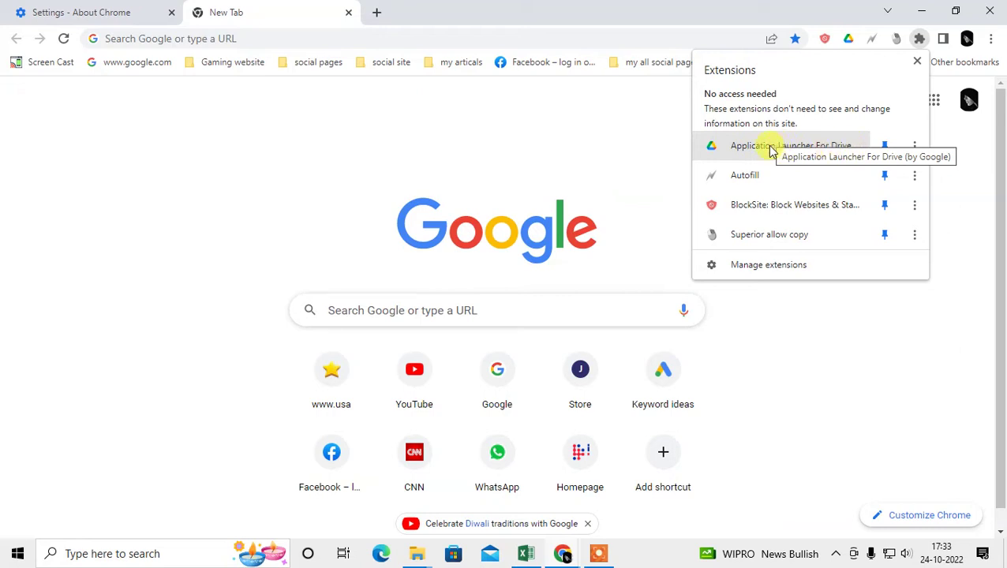
left_click(885, 150)
left_click(885, 175)
left_click(886, 205)
left_click(885, 234)
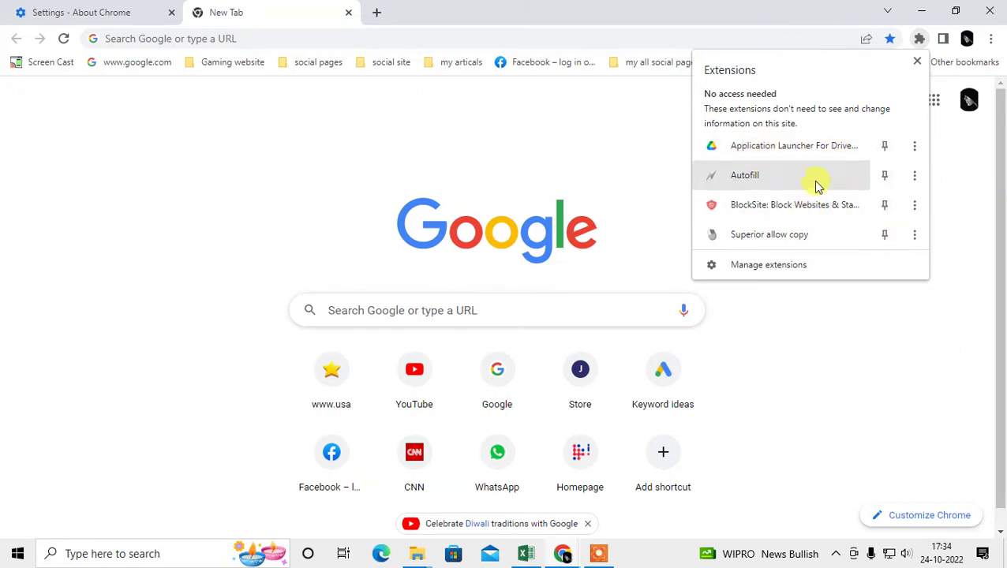
Re-pin all four extensions to the toolbar and try the Superior allow copy panel.
left_click(884, 146)
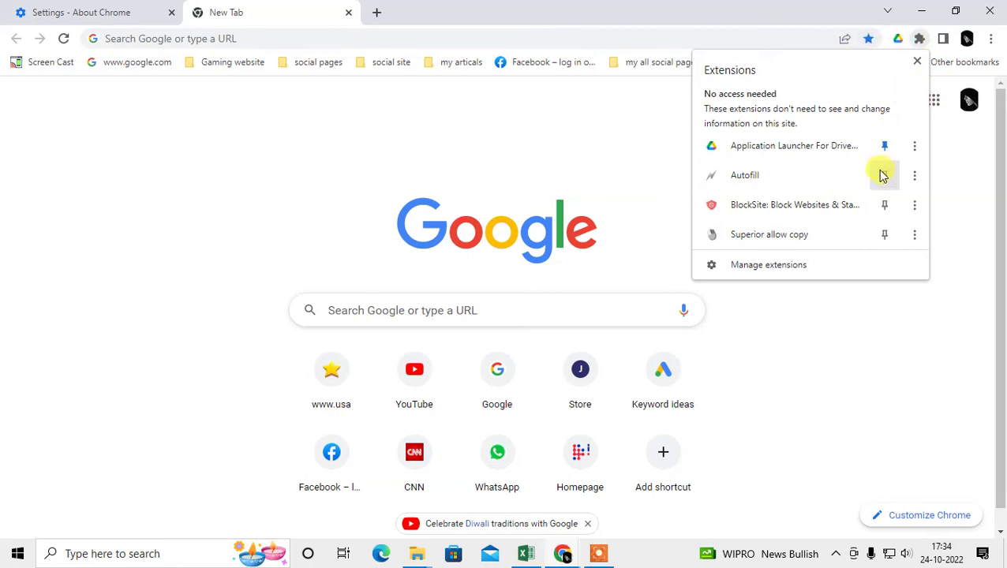
left_click(885, 175)
left_click(885, 205)
left_click(884, 235)
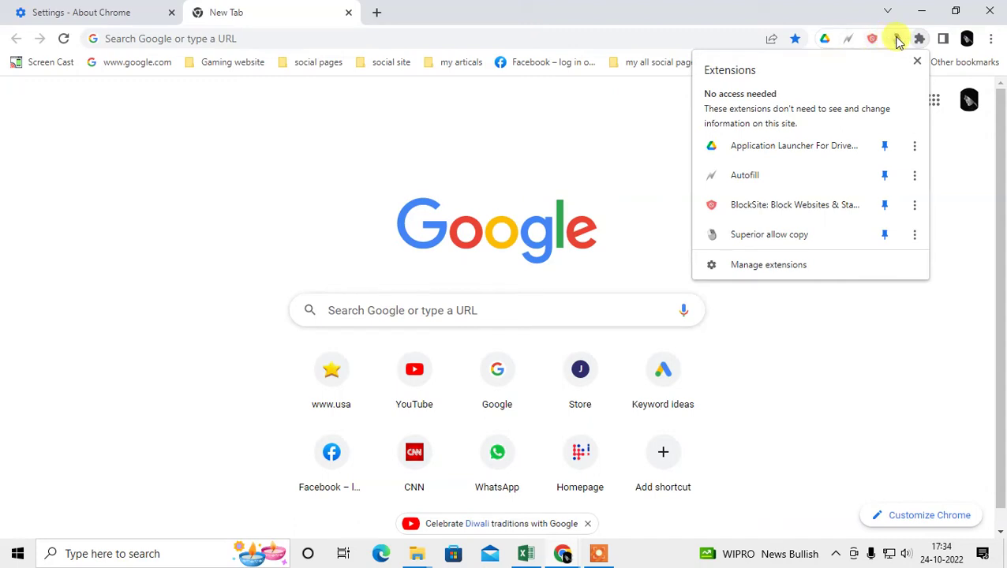
left_click(663, 184)
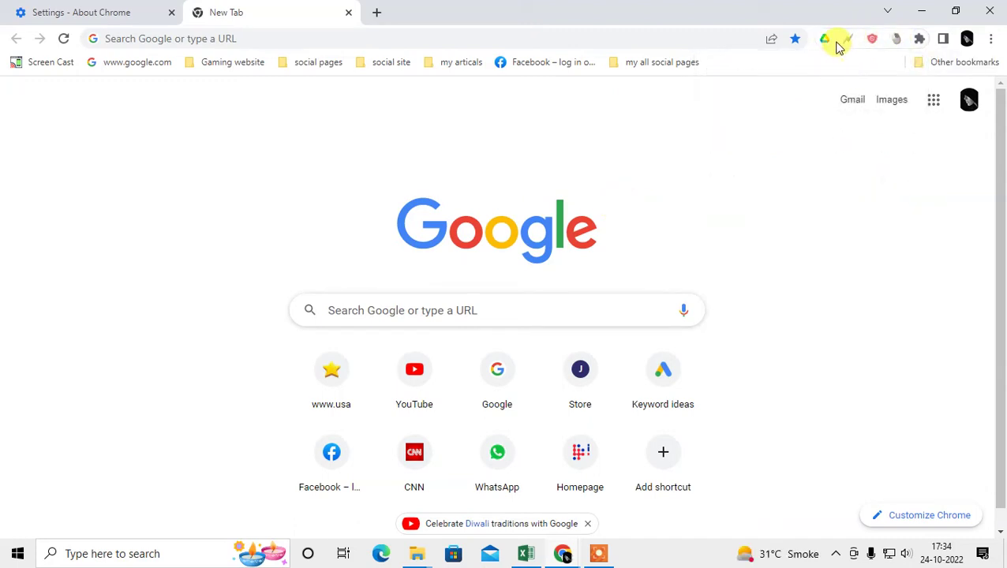
left_click(896, 39)
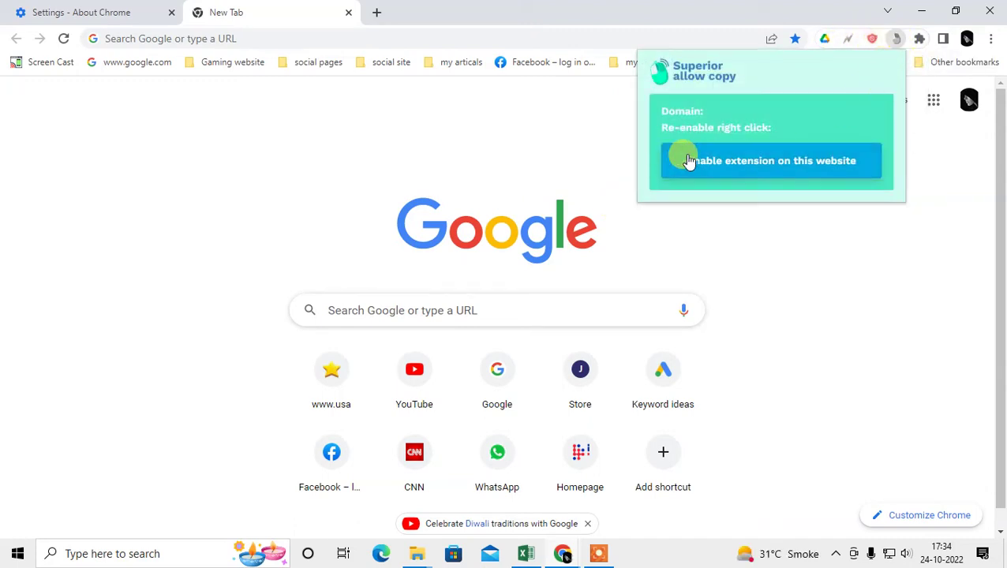
left_click(598, 128)
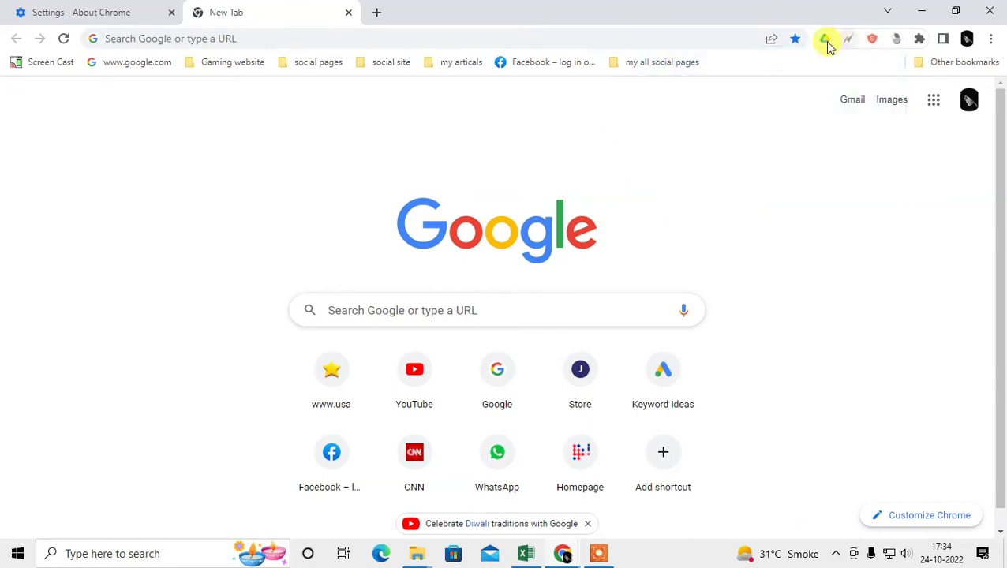
left_click(919, 38)
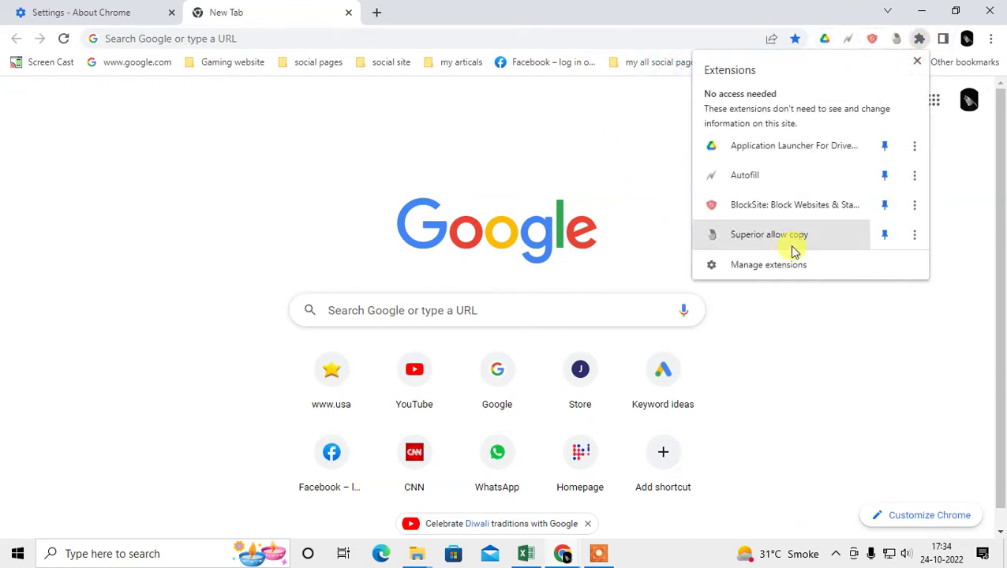
On the extensions management page, switch off Application Launcher For Drive and Autofill, and view BlockSite's actions.
left_click(756, 265)
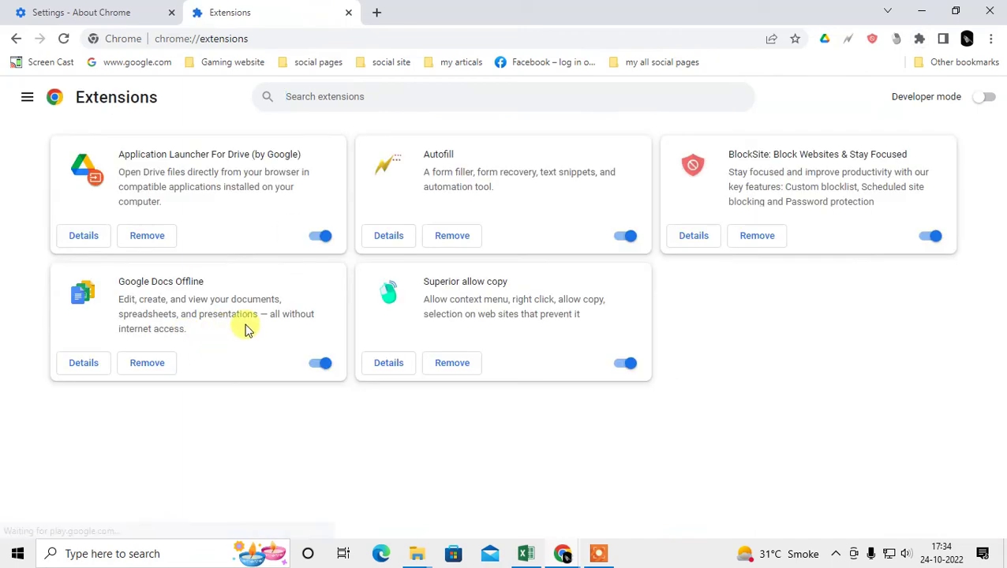
left_click(321, 237)
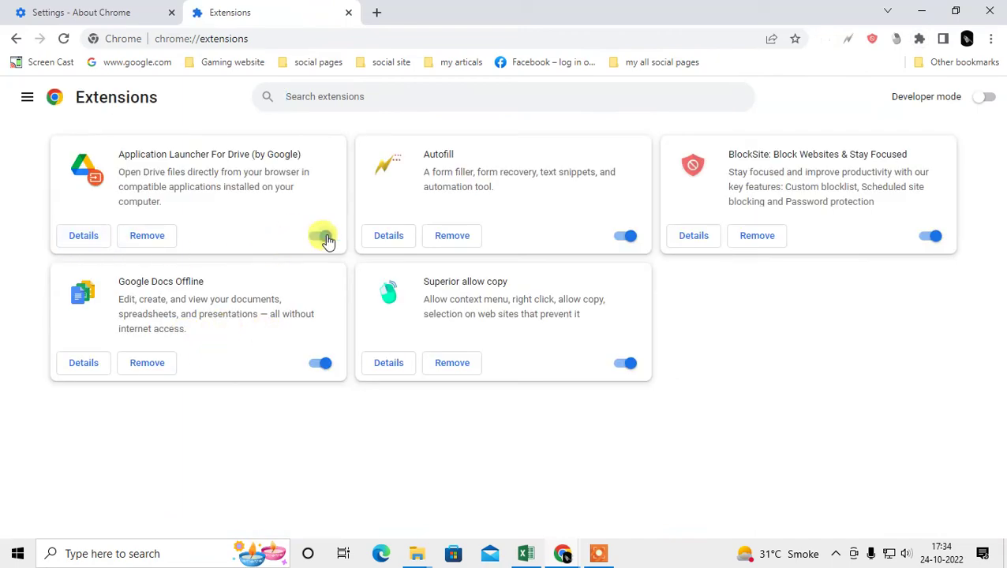
left_click(621, 238)
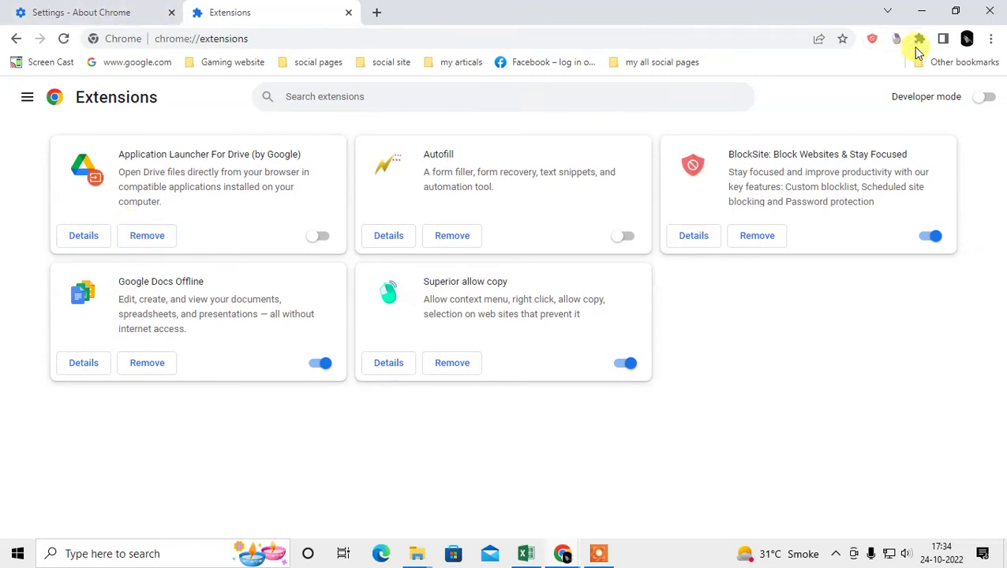
left_click(919, 39)
left_click(915, 145)
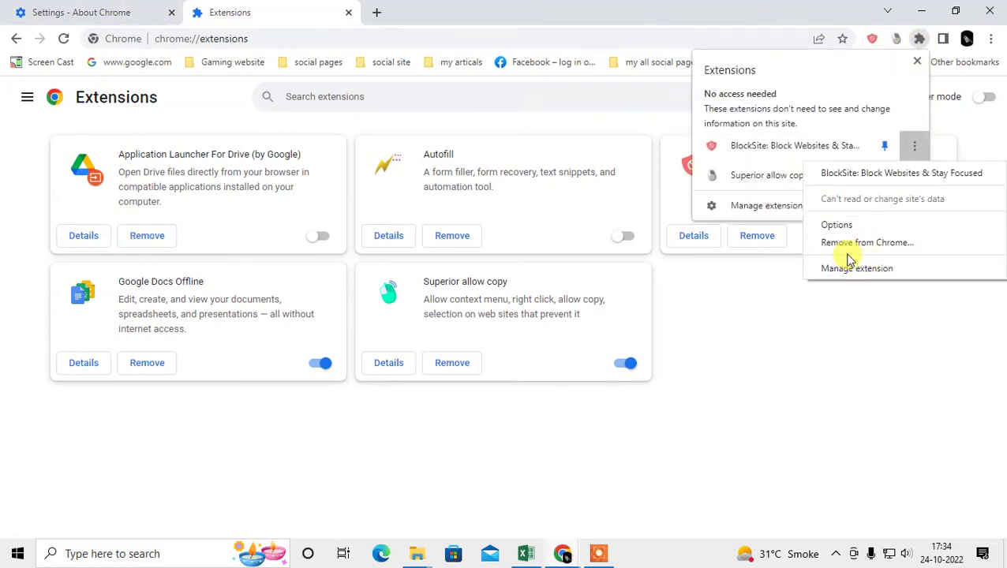
left_click(671, 329)
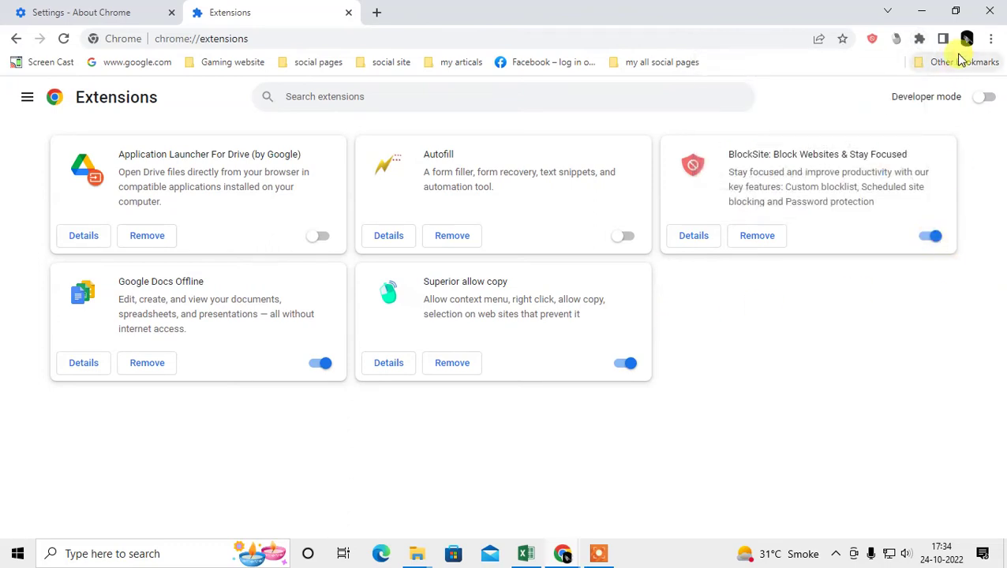
Switch off Google Docs Offline and Superior allow copy, then turn all five extensions back on.
left_click(920, 39)
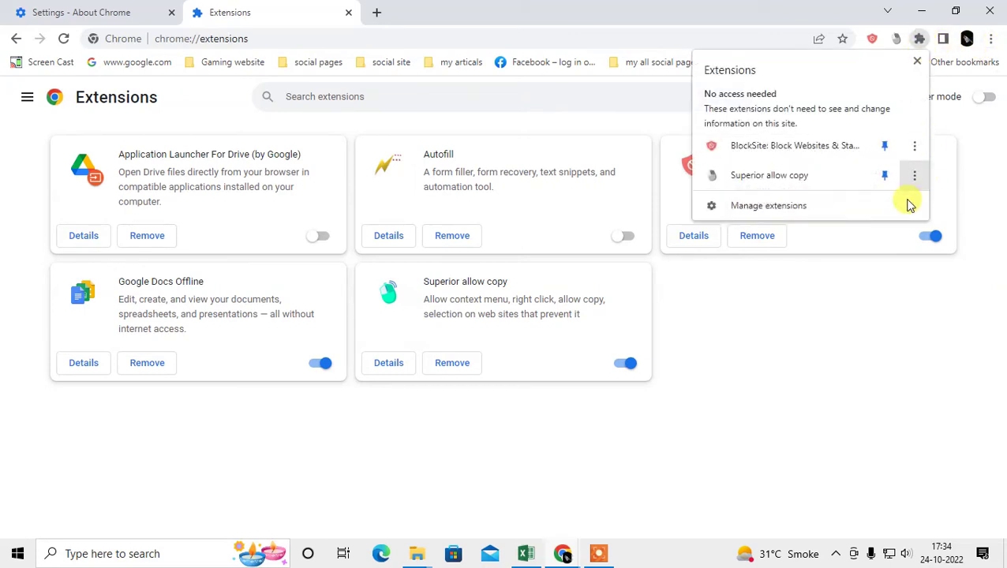
left_click(798, 207)
left_click(320, 363)
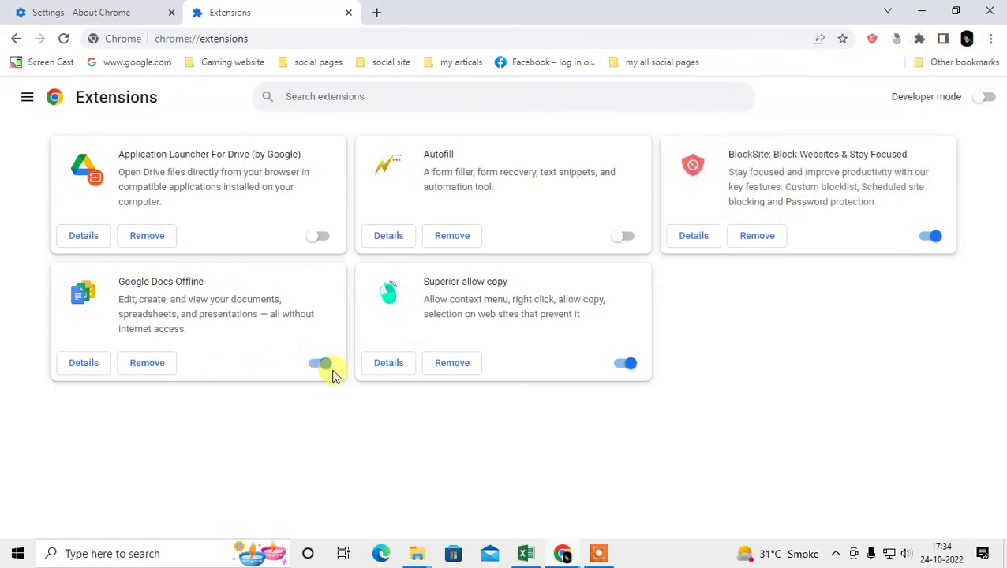
left_click(625, 364)
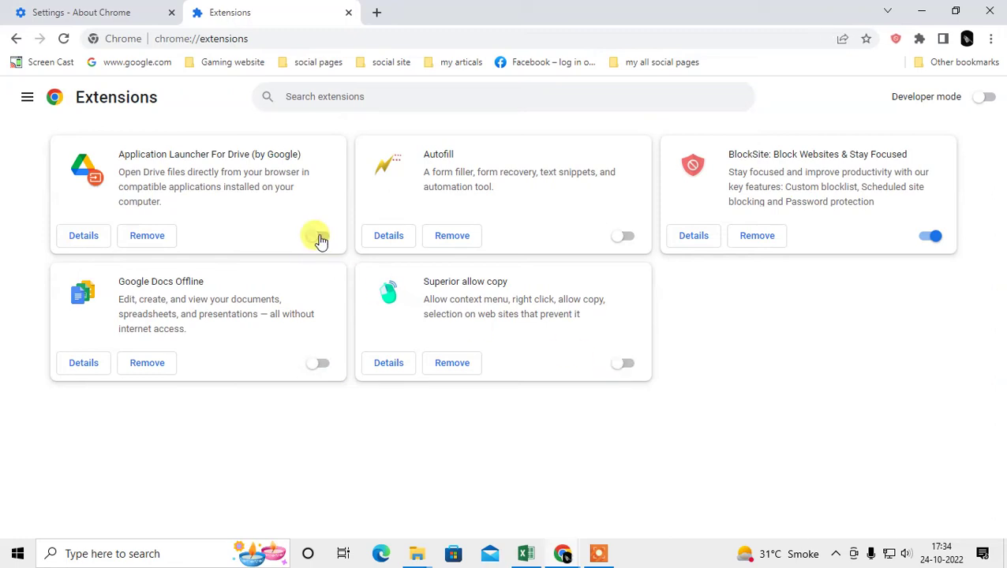
left_click(318, 236)
left_click(622, 237)
left_click(929, 238)
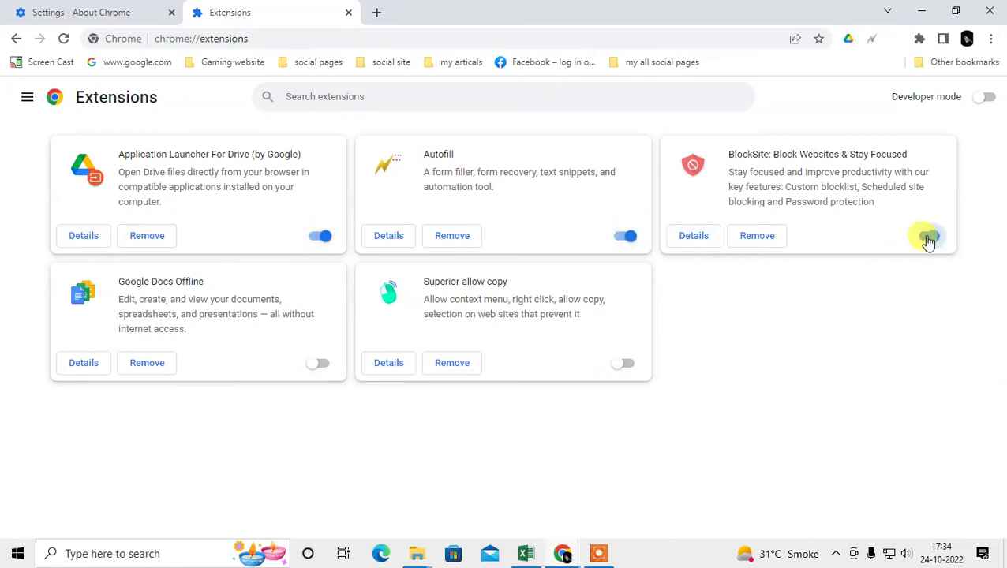
left_click(624, 363)
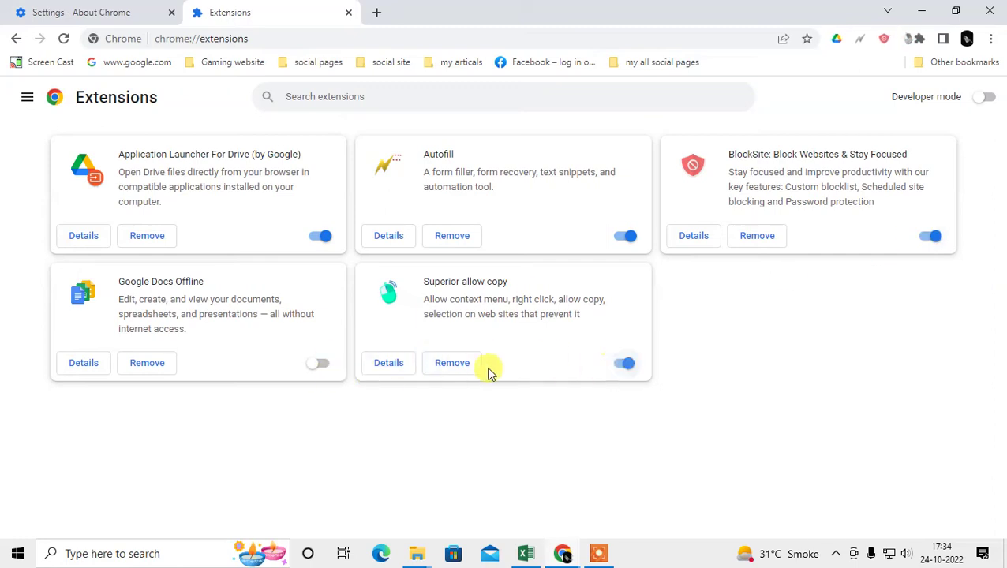
left_click(318, 363)
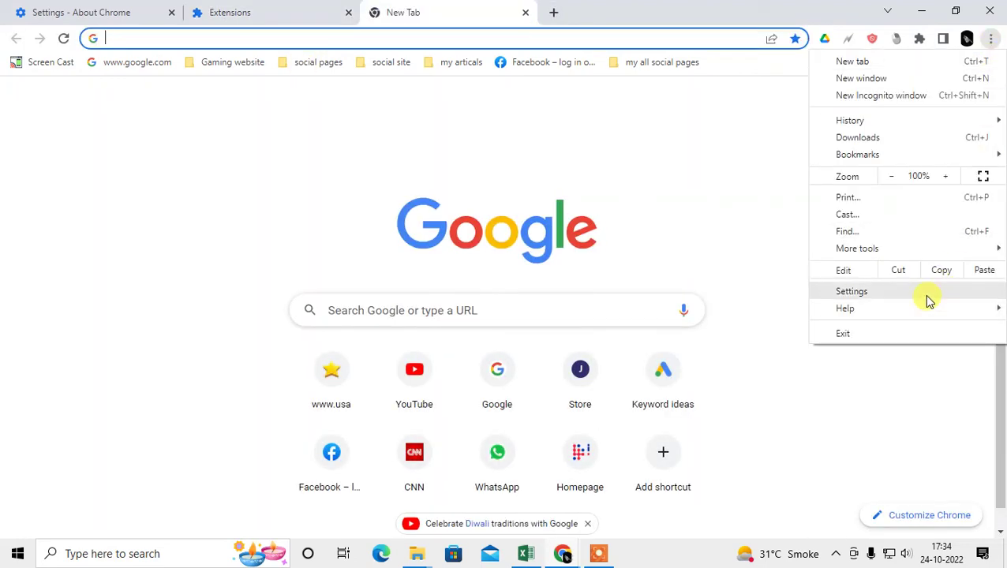
Go from Chrome Settings to the Extensions page and reach the Chrome Web Store link.
left_click(929, 299)
scroll(63, 292, "down", 1)
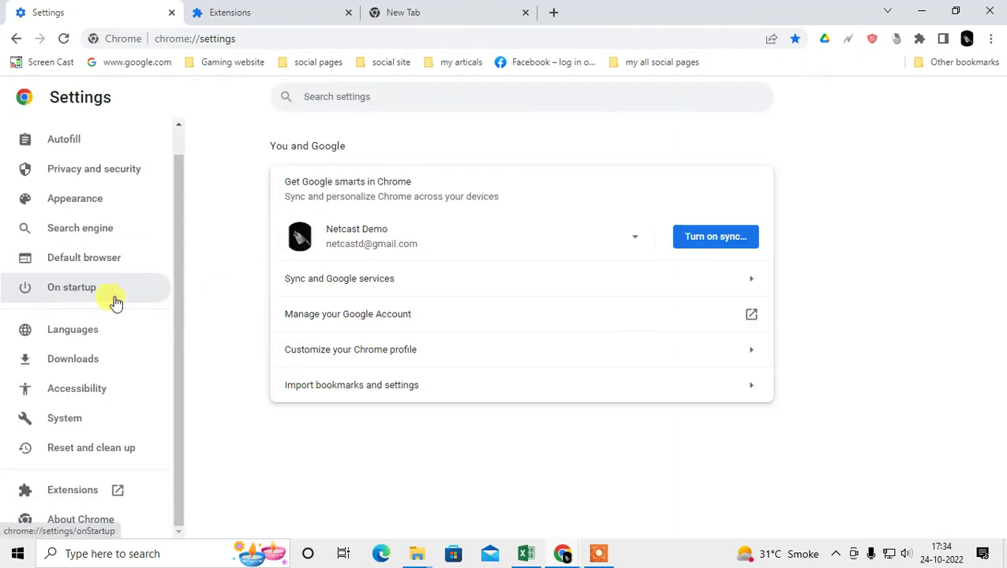
left_click(78, 495)
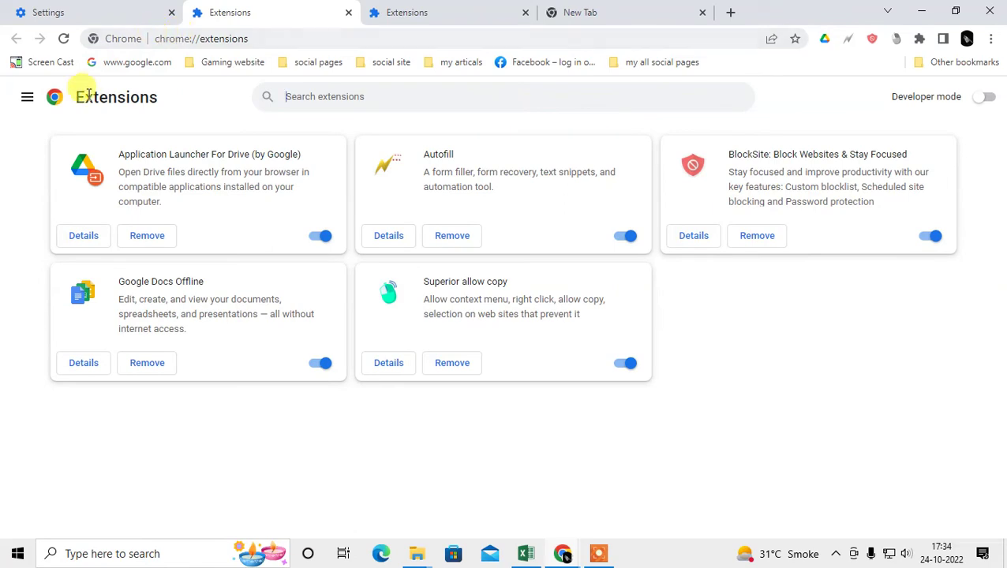
left_click(28, 98)
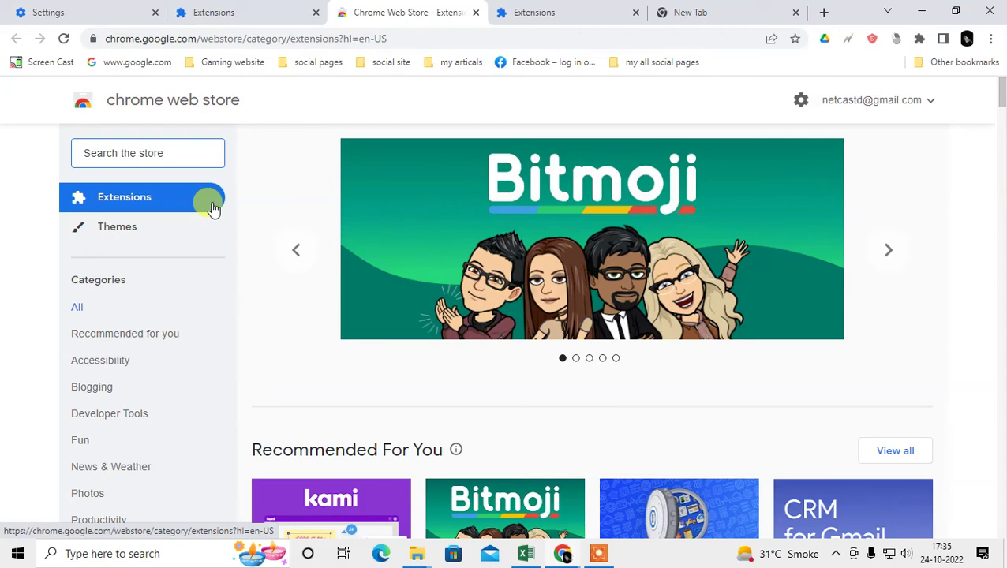
Search the Chrome Web Store for 'image', then switch to the 'image downloader' suggestion.
type("image")
key("Return")
left_click(141, 155)
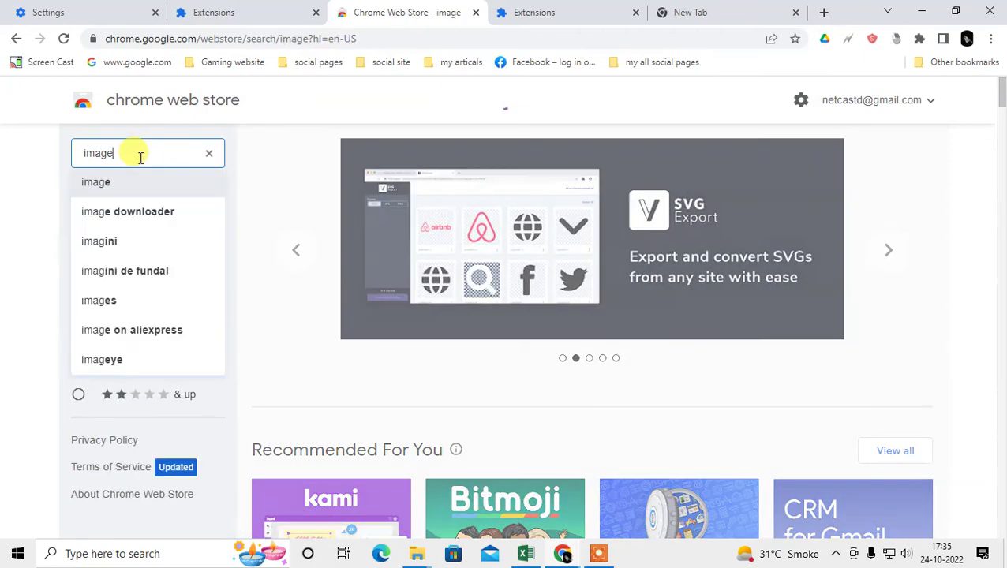
left_click(124, 186)
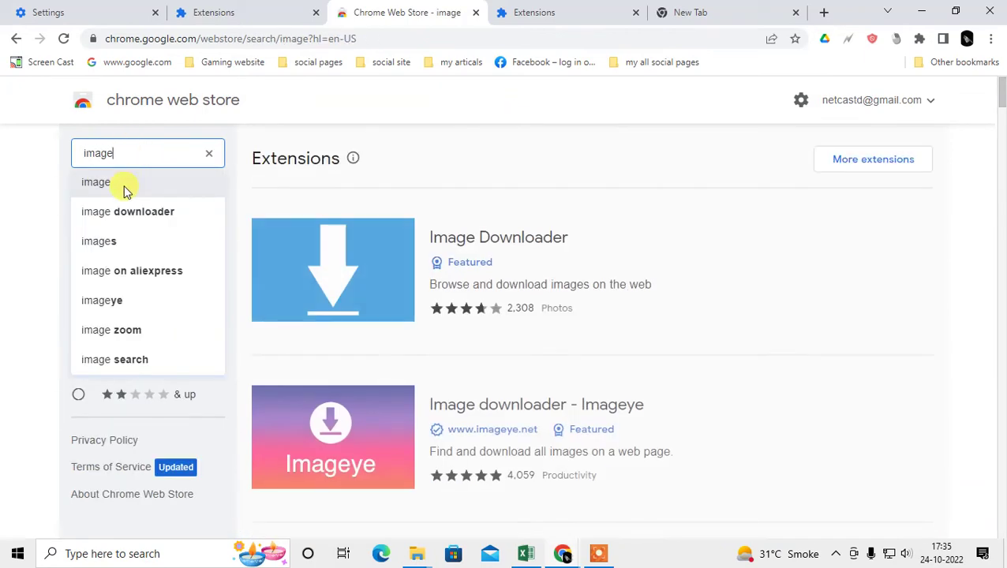
scroll(466, 259, "down", 9)
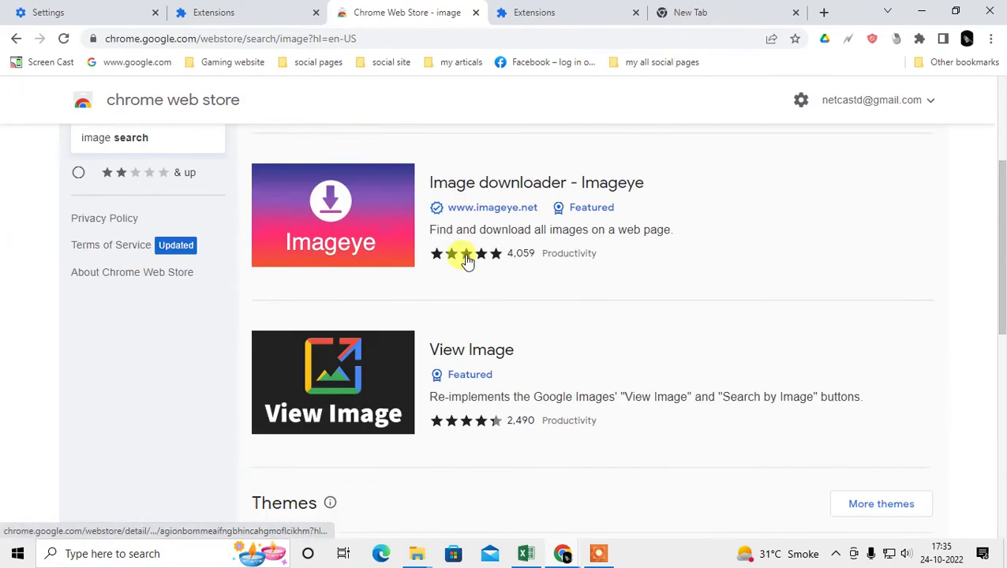
scroll(472, 259, "up", 9)
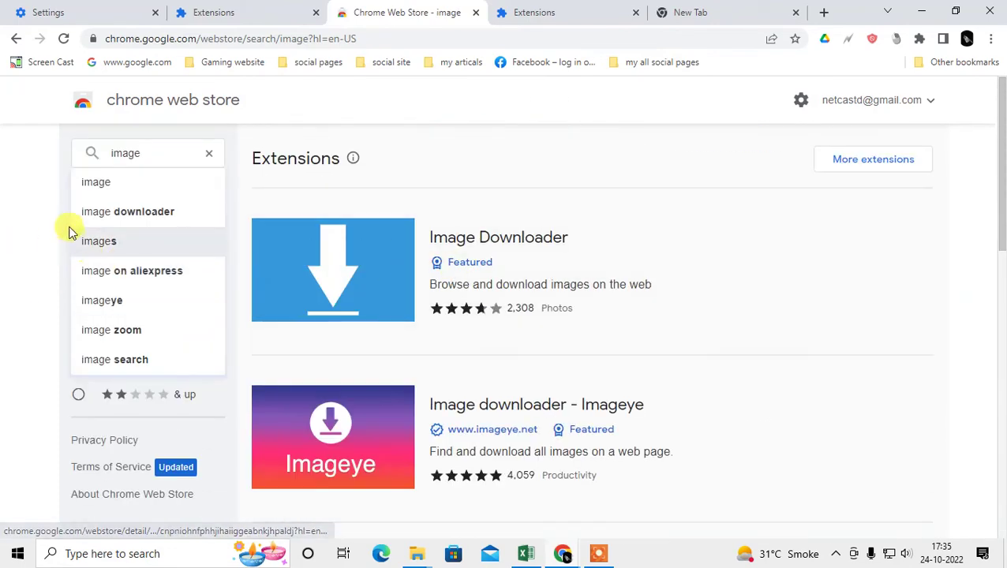
left_click(138, 213)
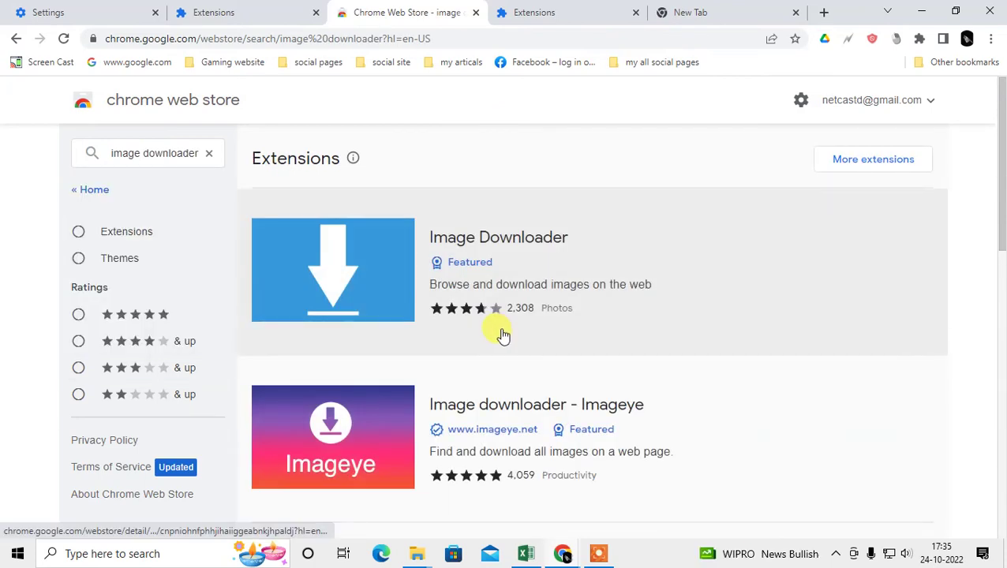
scroll(505, 335, "down", 1)
scroll(505, 335, "up", 1)
Install Image Downloader via Add to Chrome, retrying after an error and confirming Add extension.
left_click(737, 265)
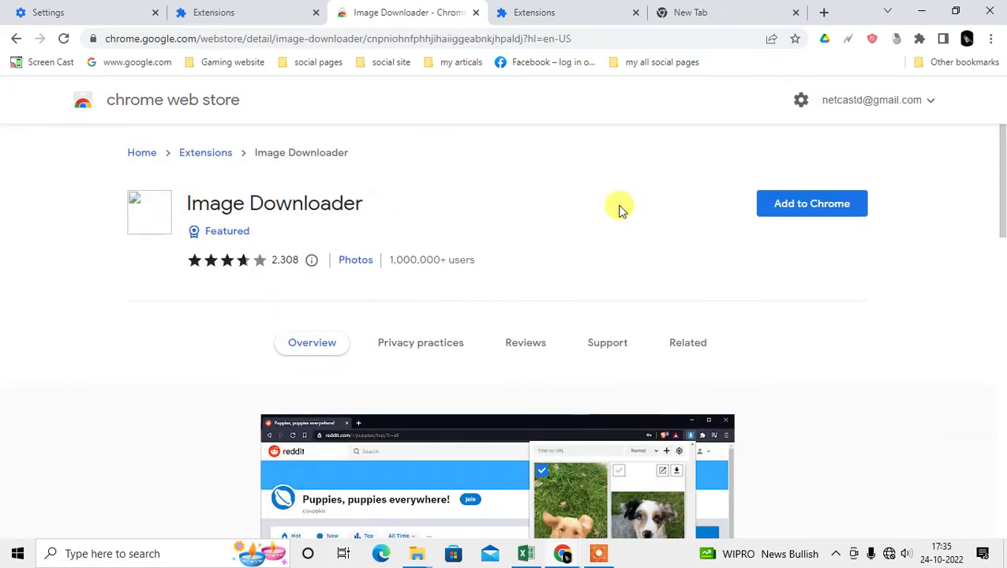
left_click(796, 204)
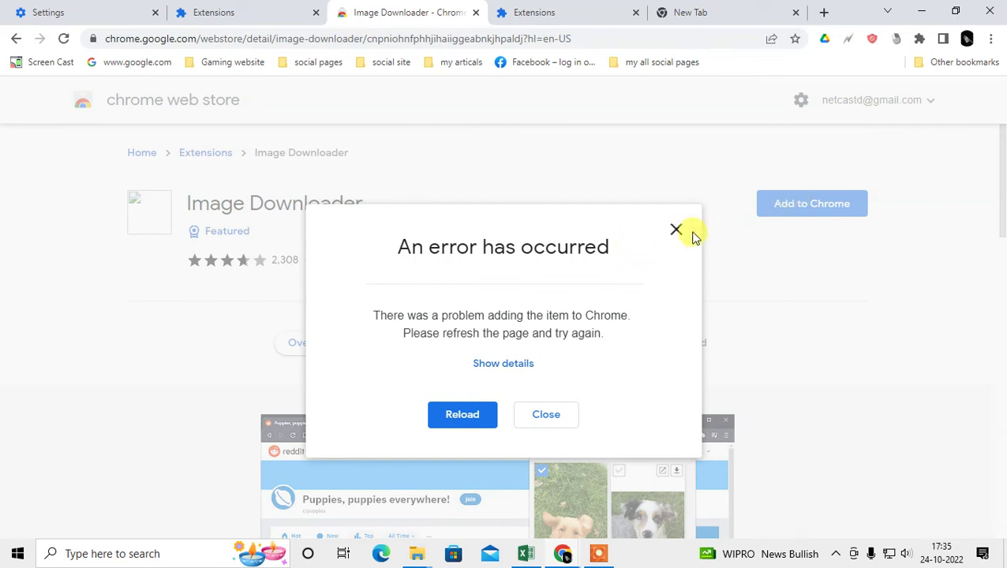
left_click(677, 231)
left_click(800, 205)
left_click(528, 186)
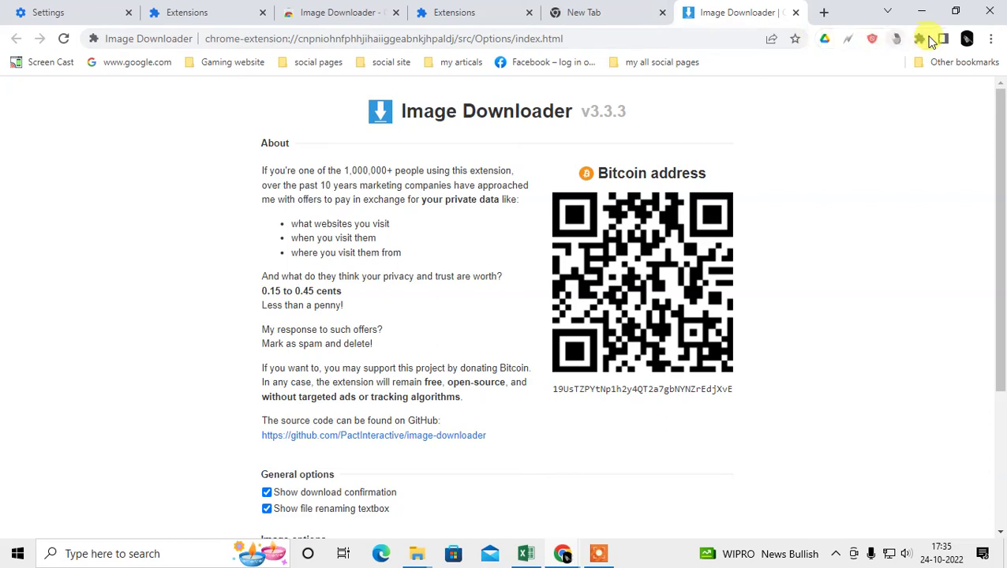
Pin Image Downloader to the toolbar, test its popup, then close its options tab and show the desktop.
left_click(919, 41)
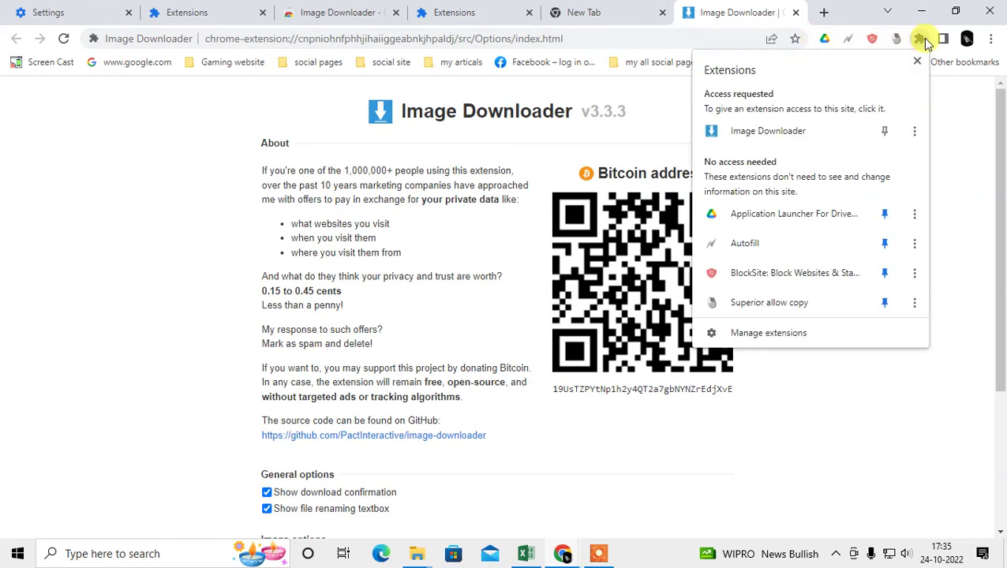
left_click(886, 132)
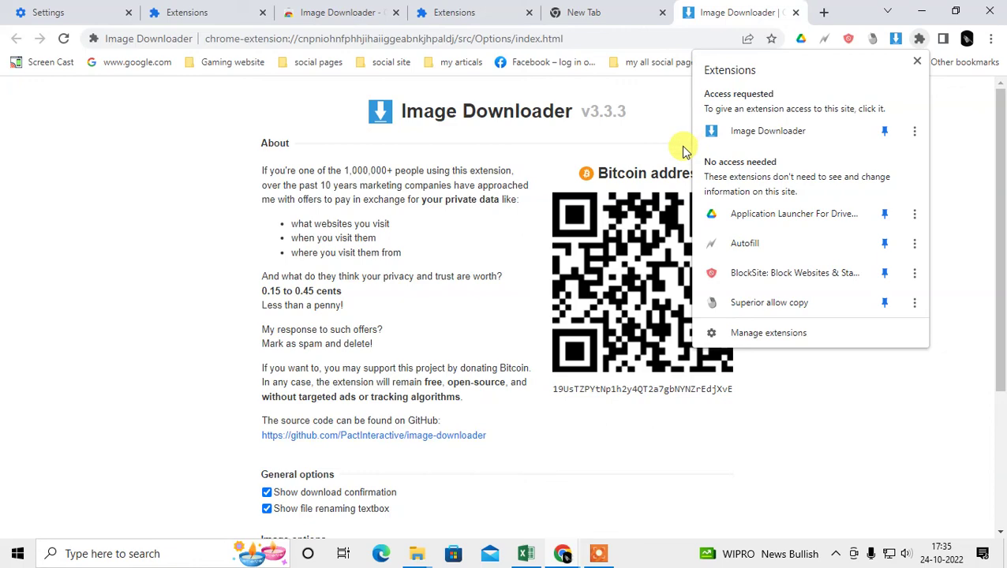
left_click(659, 124)
left_click(893, 45)
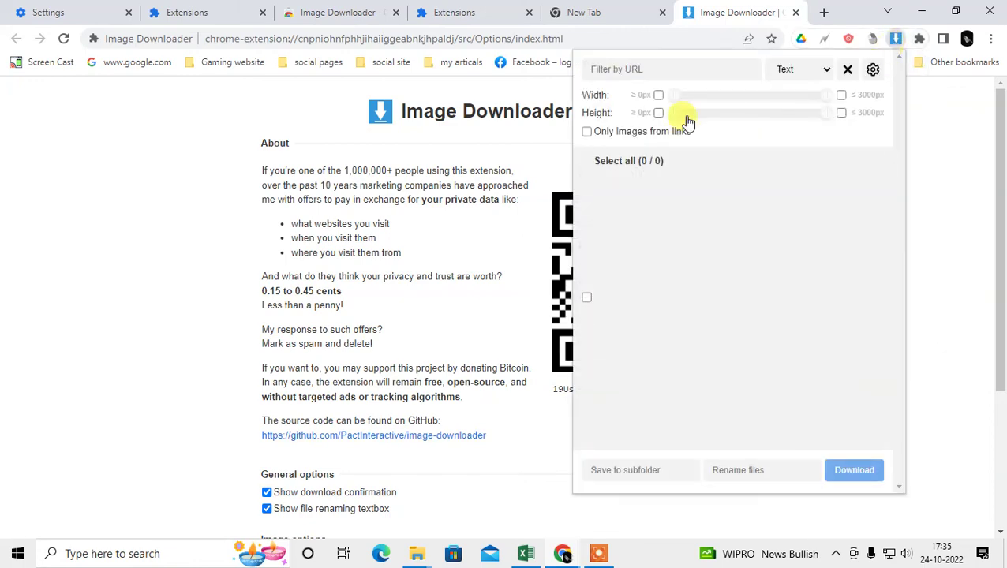
left_click(895, 40)
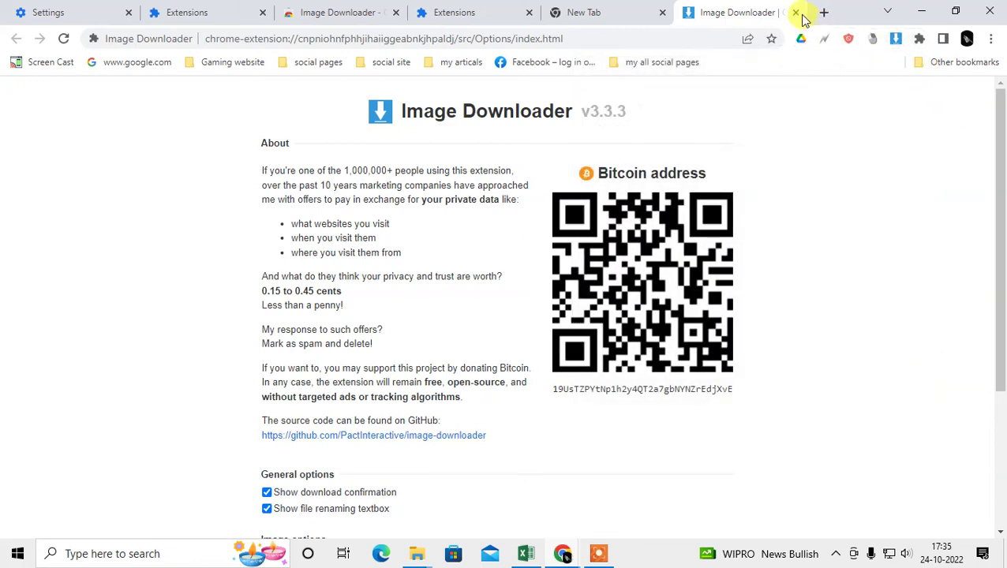
left_click(796, 13)
key("super+d")
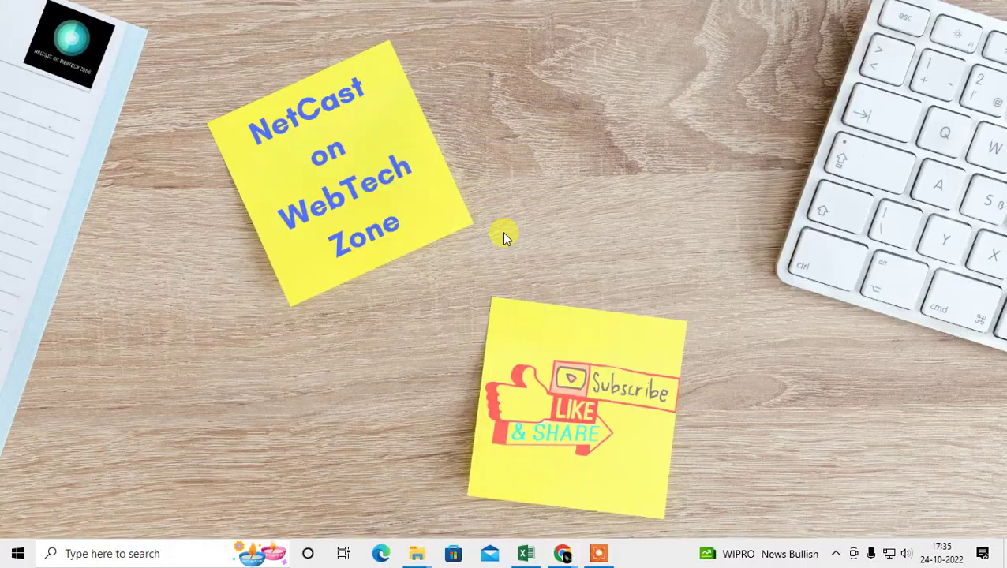